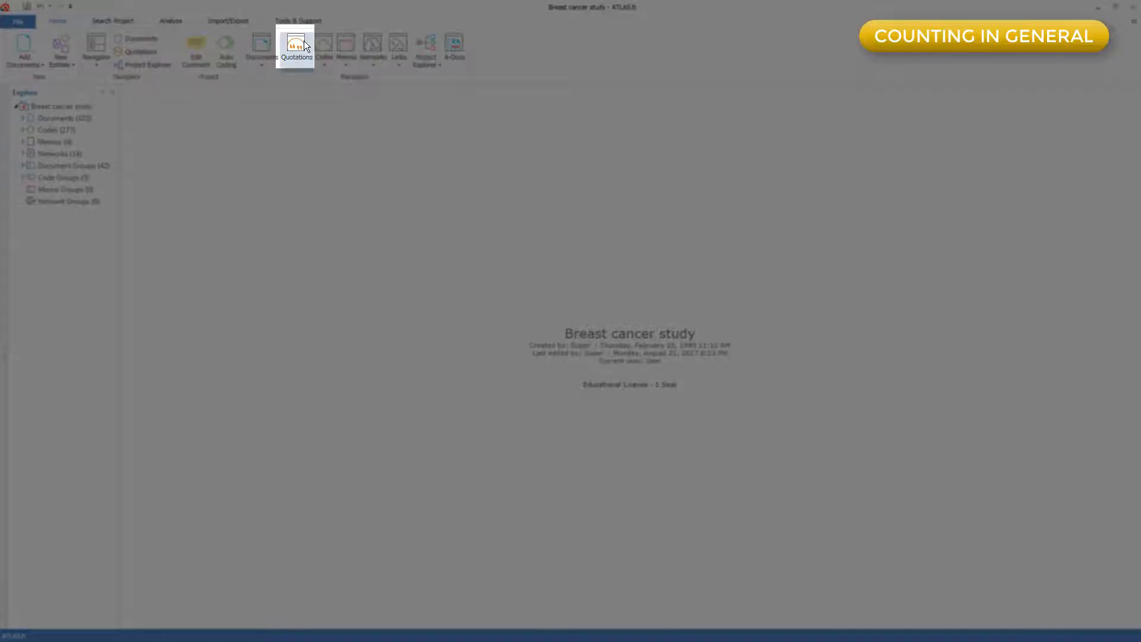
View all the project's quotations in the Quotation Manager, float it as a separate window, and close it
{"action": "left_click", "coordinate": [298, 46]}
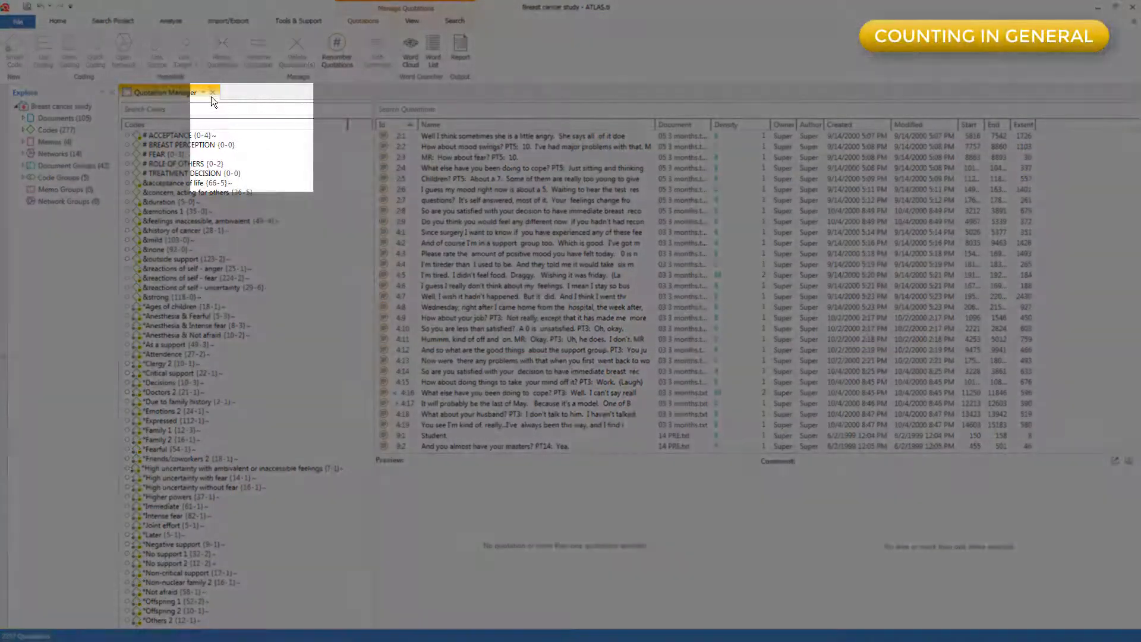
{"action": "left_click", "coordinate": [205, 94]}
{"action": "left_click", "coordinate": [223, 150]}
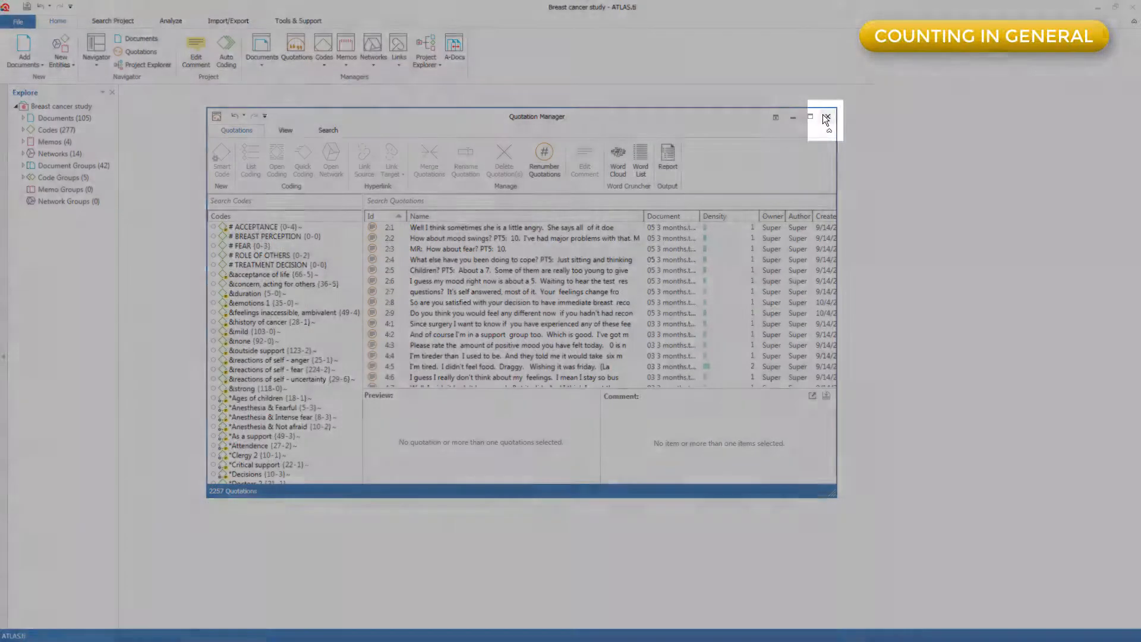
{"action": "left_click", "coordinate": [825, 117]}
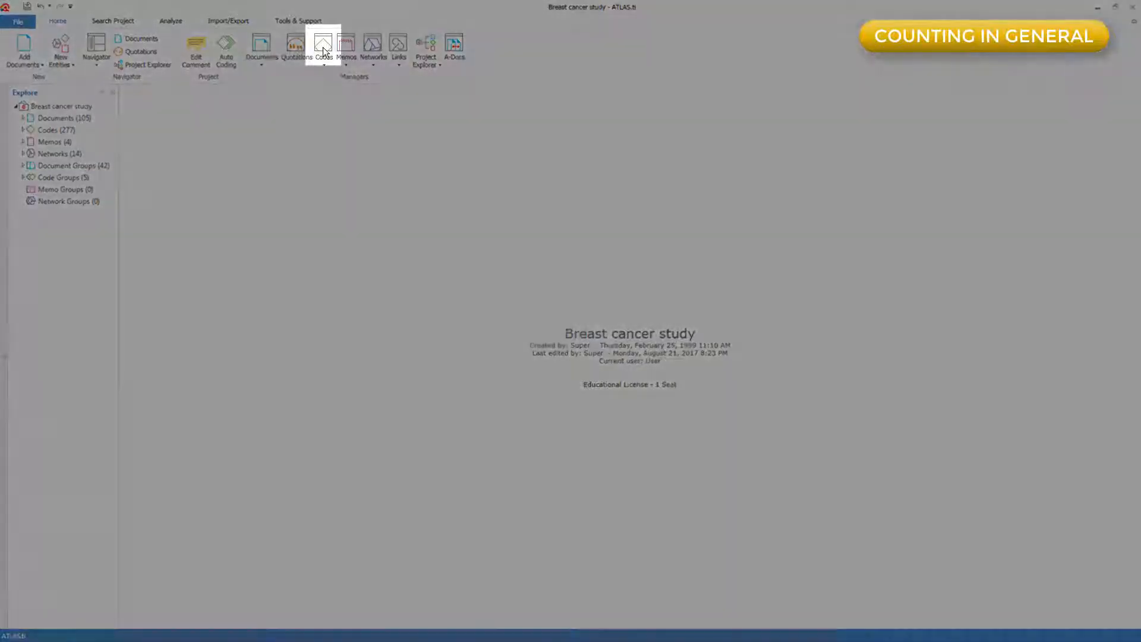
Open the Code Manager and show its code list in the single-column layout
{"action": "left_click", "coordinate": [322, 46]}
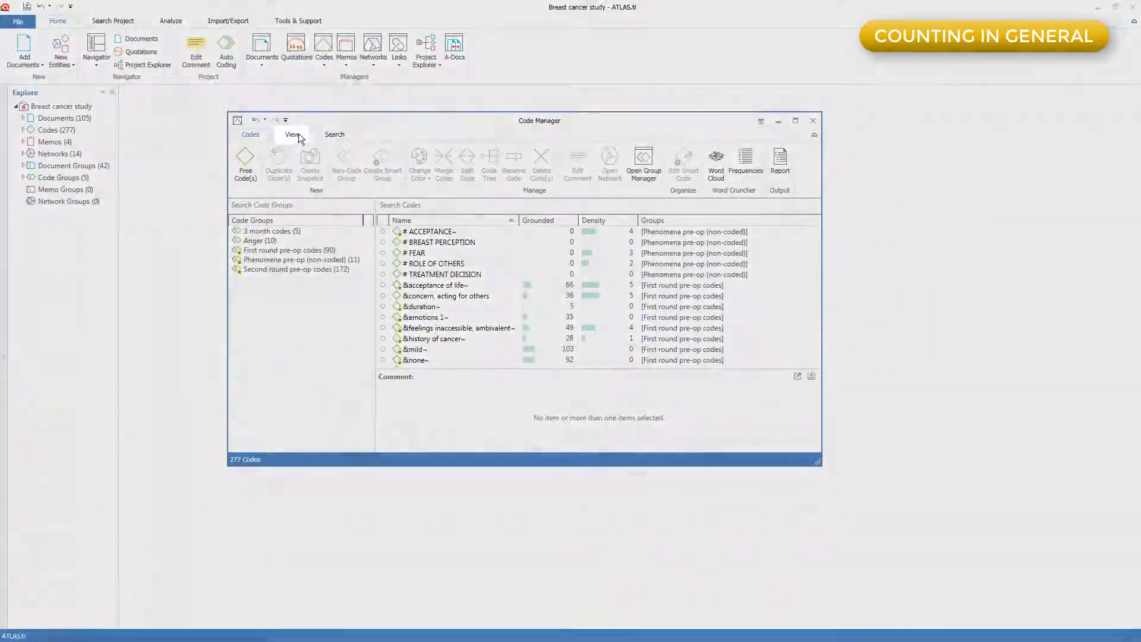
{"action": "left_click", "coordinate": [293, 135]}
{"action": "left_click", "coordinate": [337, 167]}
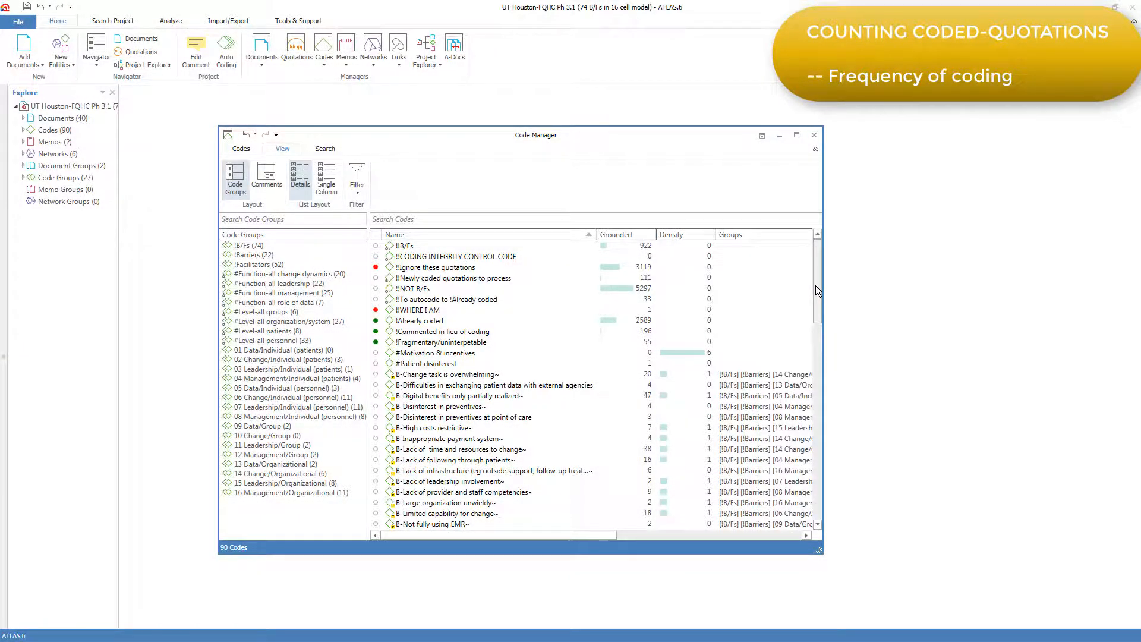
Sort the codes by groundedness in descending order and show only the codes in the !Barriers group
{"action": "left_click_drag", "start_coordinate": [816, 286], "coordinate": [829, 377]}
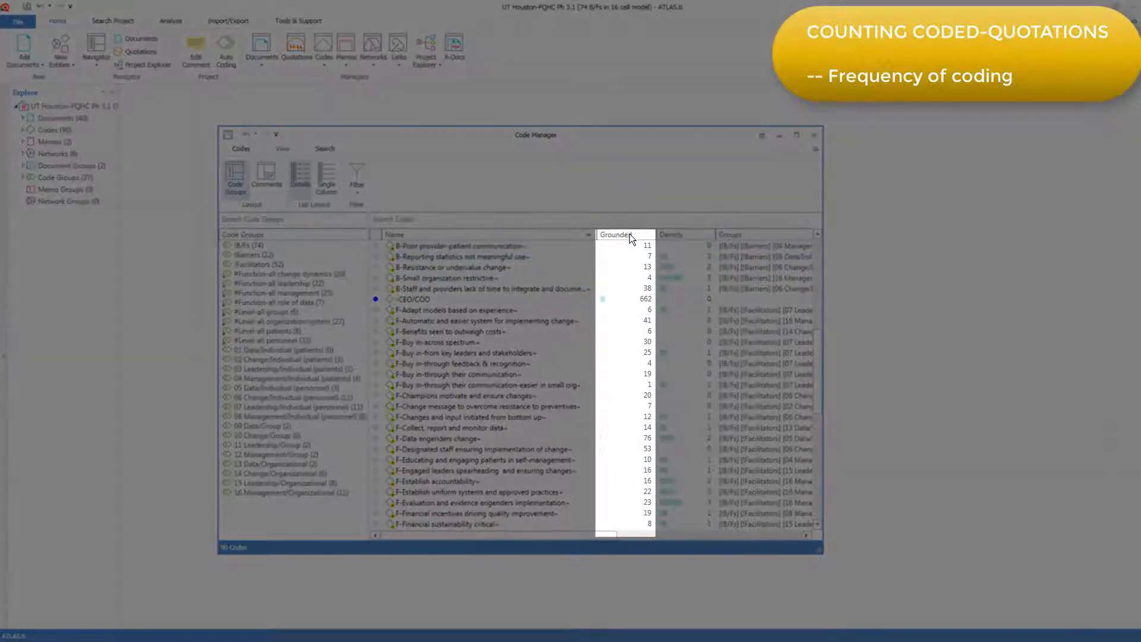
{"action": "left_click", "coordinate": [627, 235]}
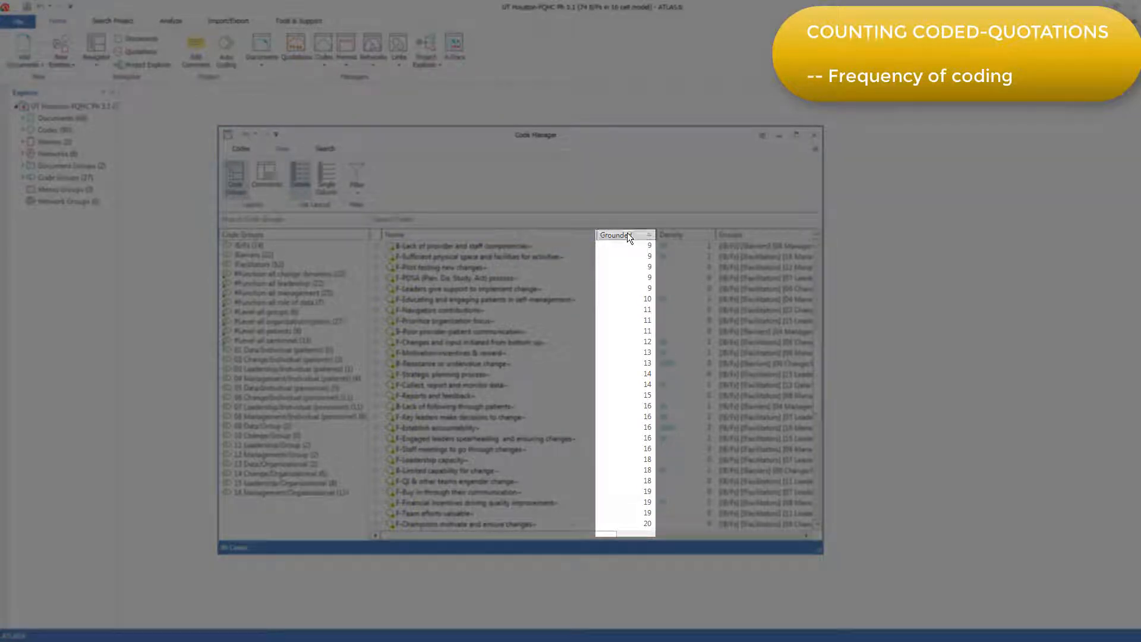
{"action": "left_click", "coordinate": [628, 235]}
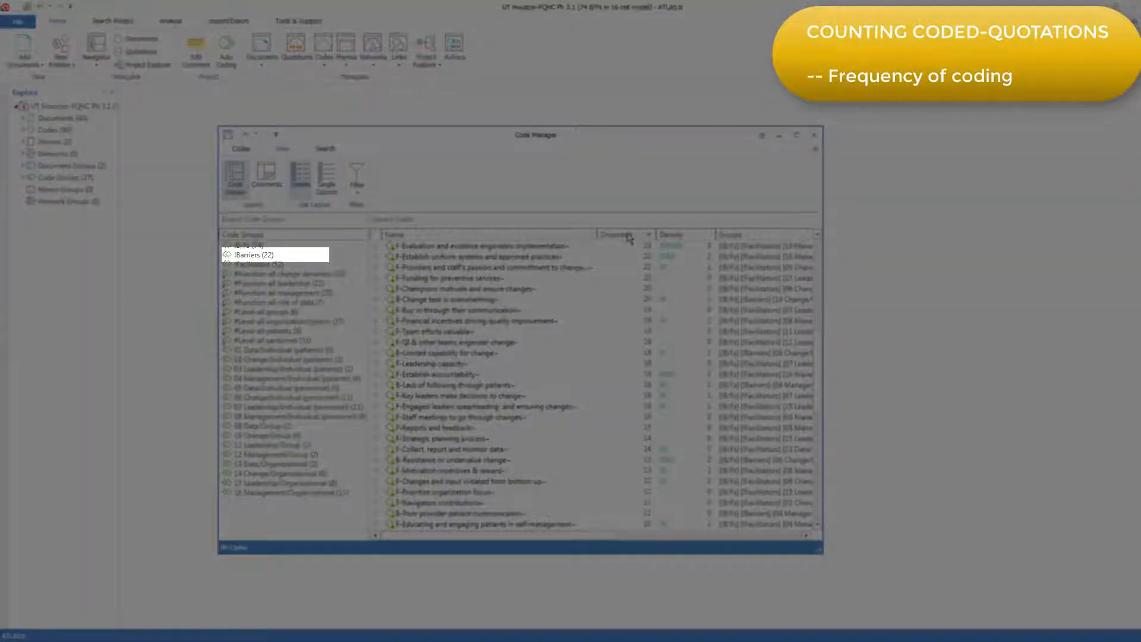
{"action": "left_click", "coordinate": [275, 255]}
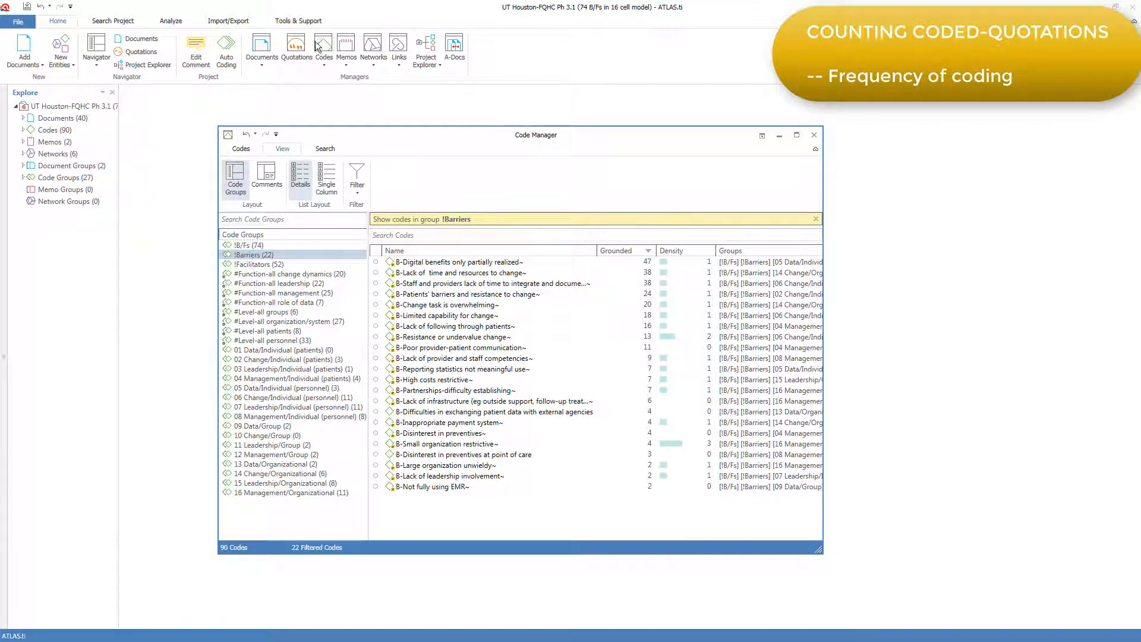
Sort all quotations by density, highest first, in the Quotation Manager and widen the Id column
{"action": "left_click", "coordinate": [296, 48]}
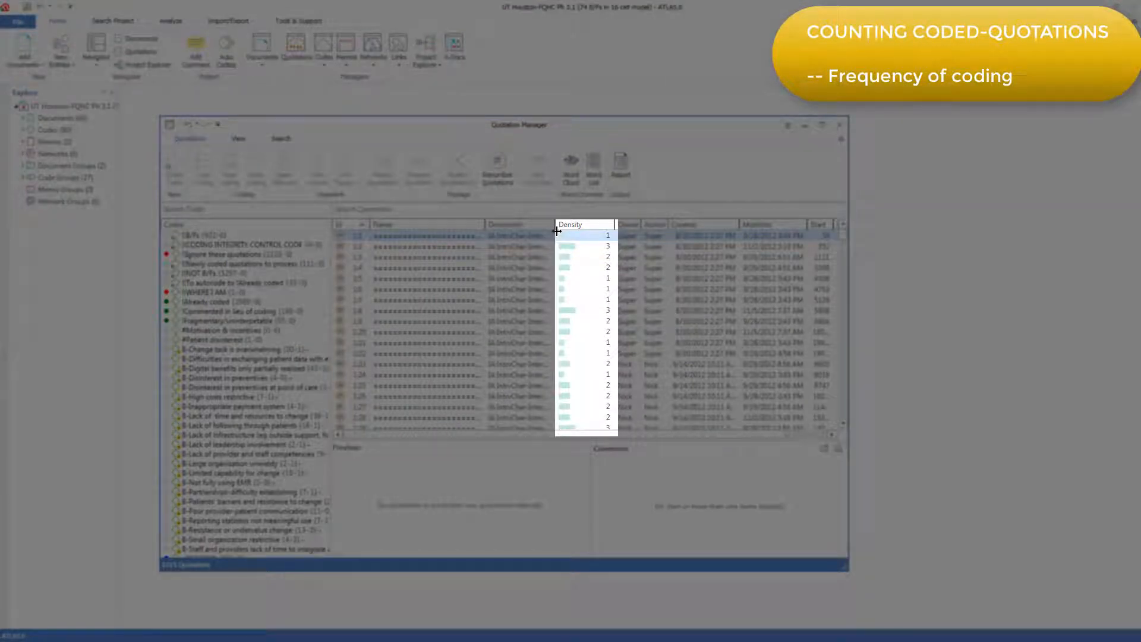
{"action": "left_click", "coordinate": [580, 224]}
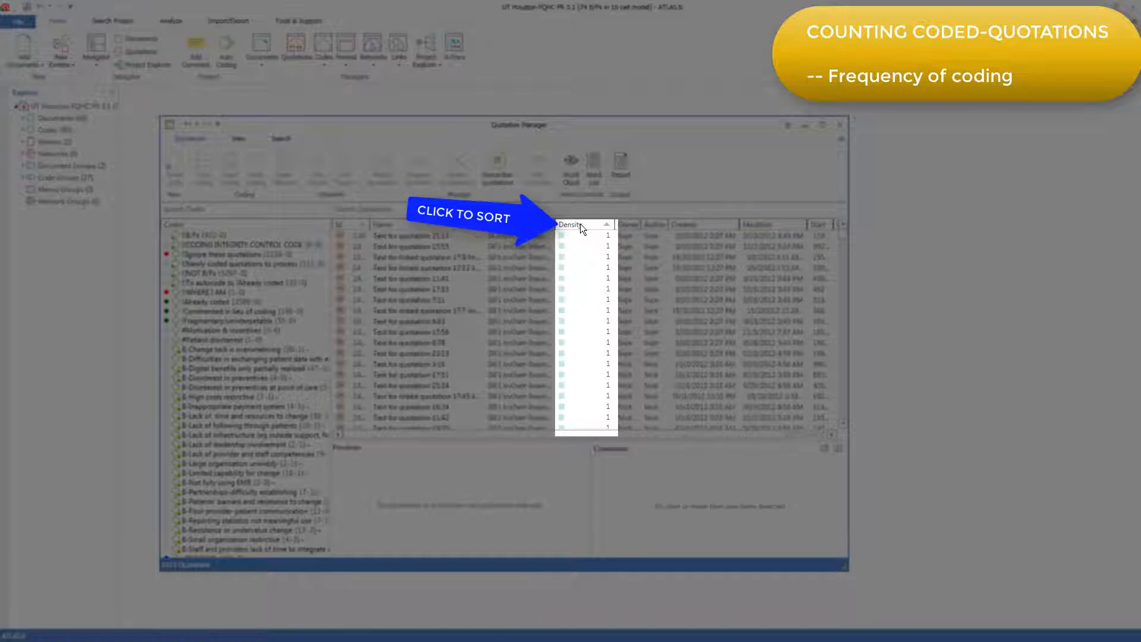
{"action": "left_click", "coordinate": [580, 224]}
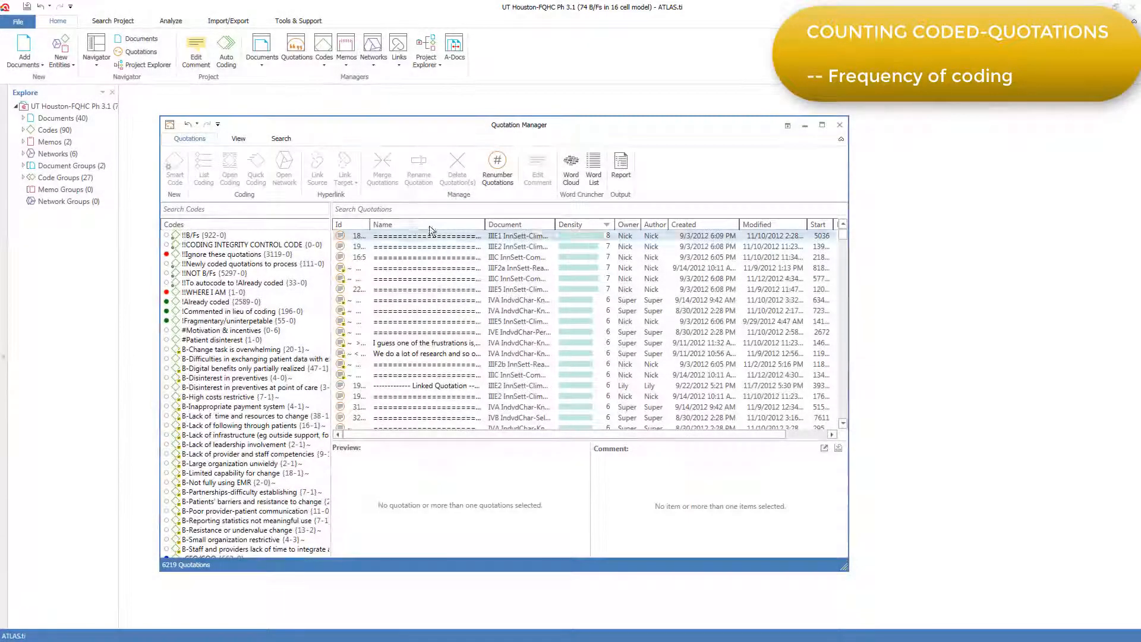
{"action": "left_click_drag", "start_coordinate": [370, 224], "coordinate": [396, 224]}
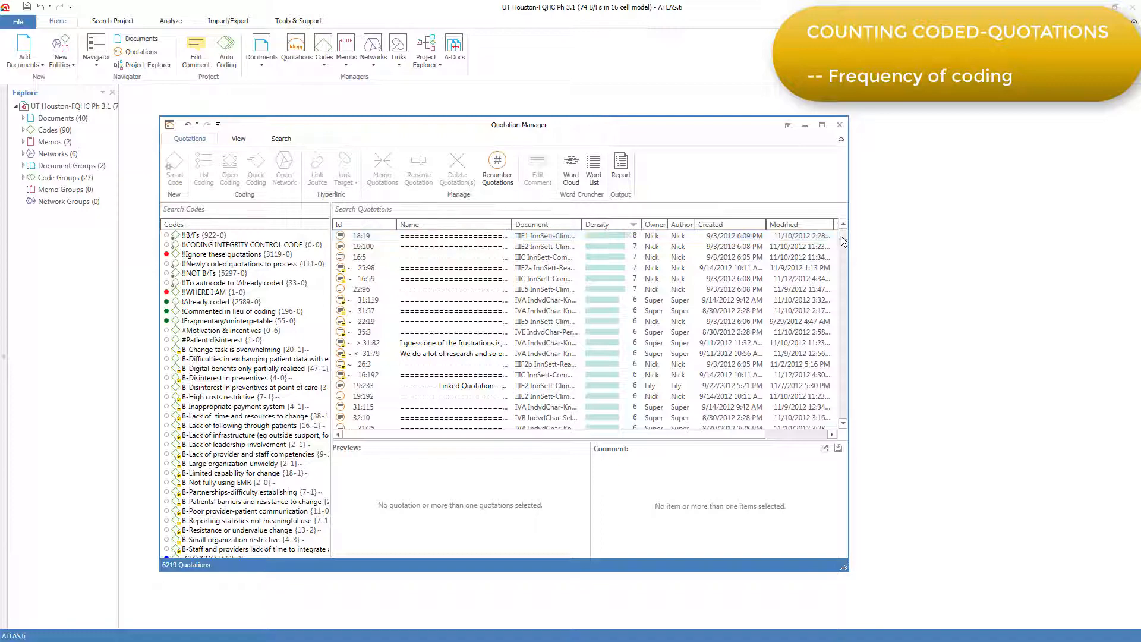
{"action": "left_click_drag", "start_coordinate": [840, 236], "coordinate": [847, 420]}
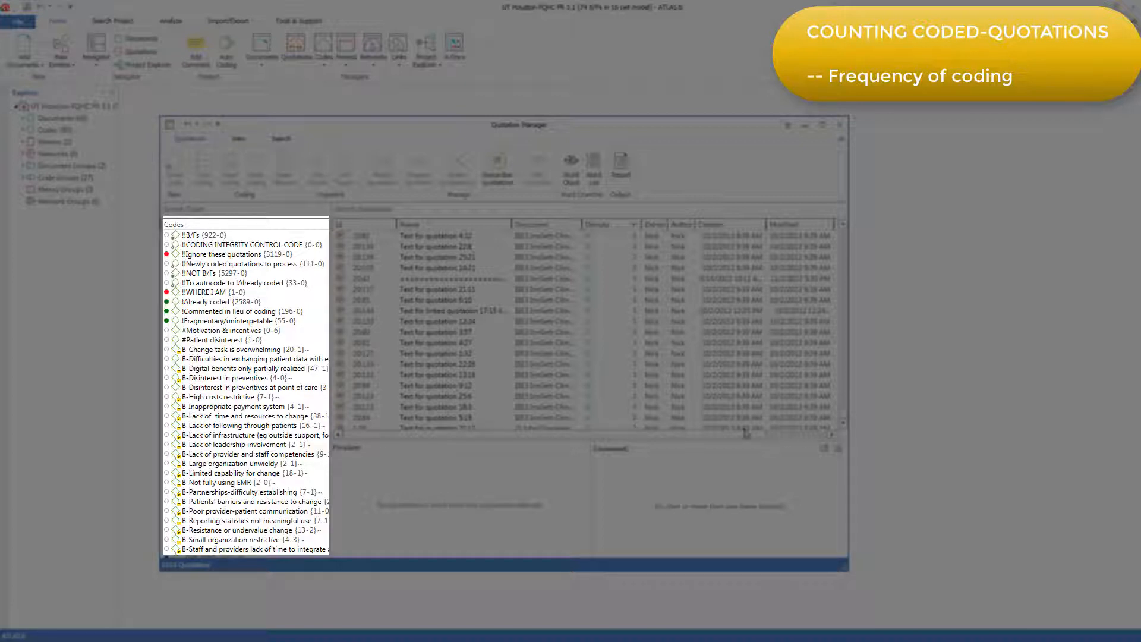
Filter the quotations to the code "F-Data engenders change" and sort them by density in descending order
{"action": "left_click_drag", "start_coordinate": [327, 282], "coordinate": [326, 384]}
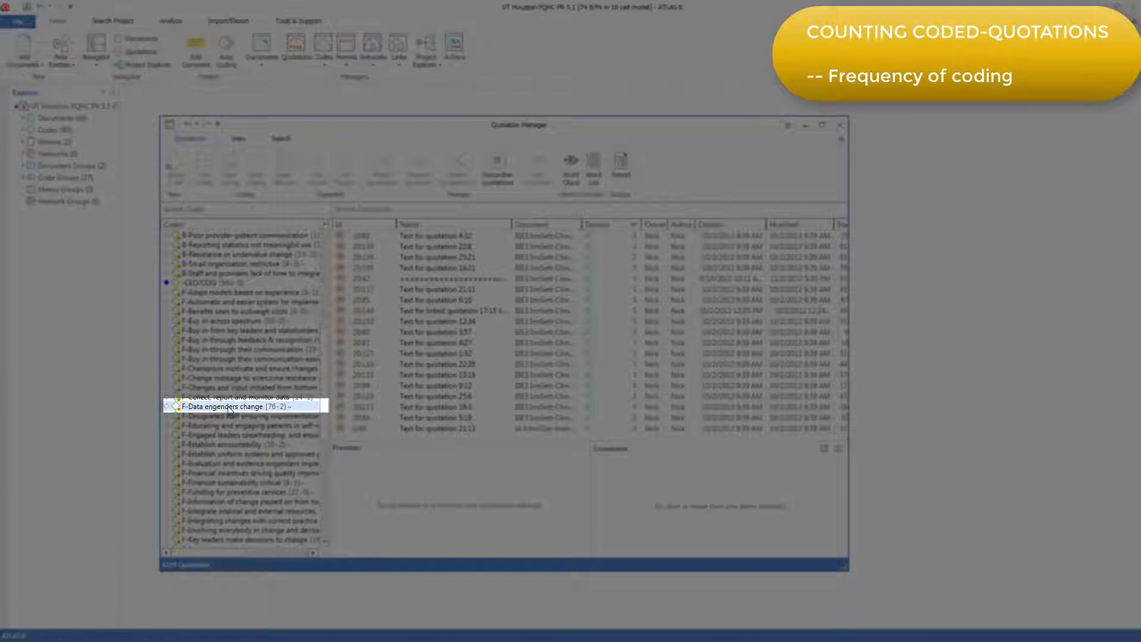
{"action": "double_click", "coordinate": [230, 409]}
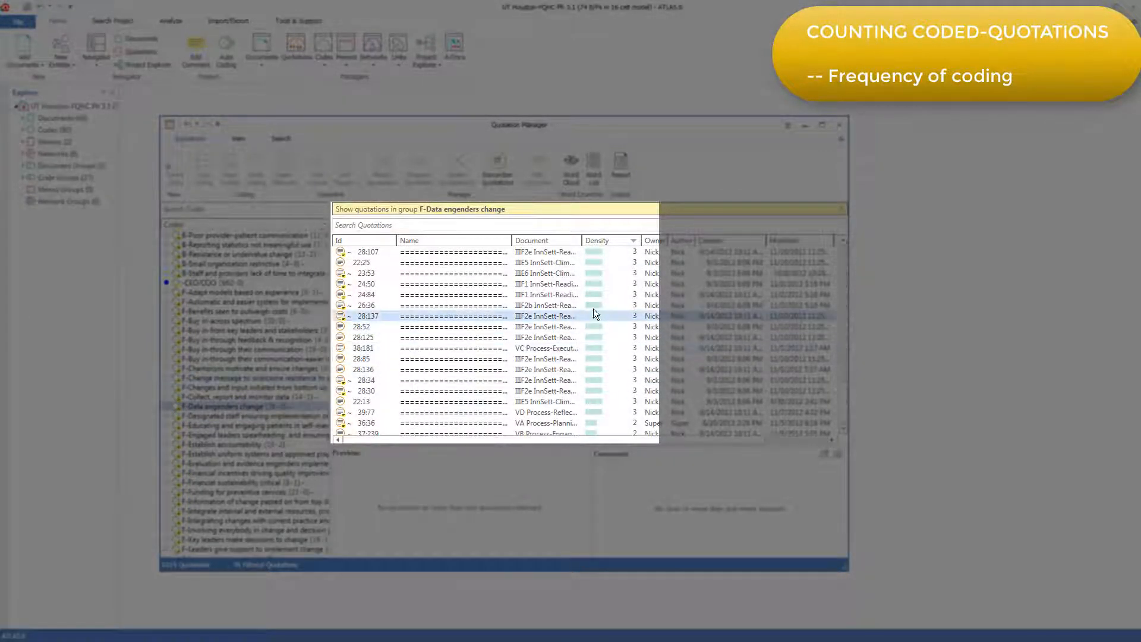
{"action": "left_click", "coordinate": [613, 241]}
{"action": "left_click", "coordinate": [613, 242]}
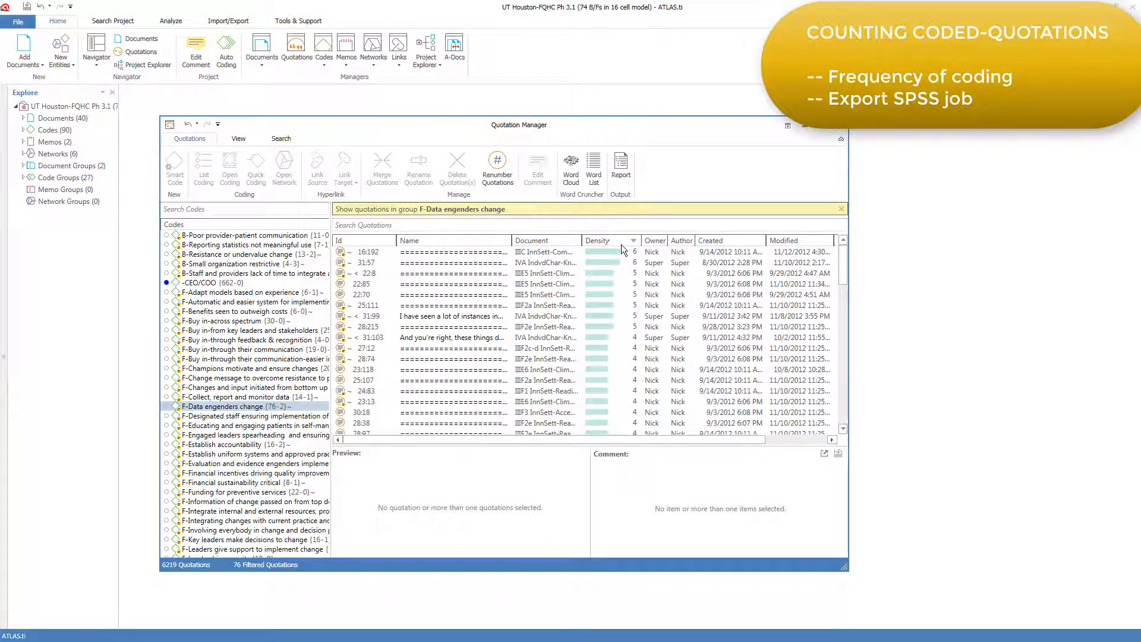
{"action": "left_click", "coordinate": [234, 21]}
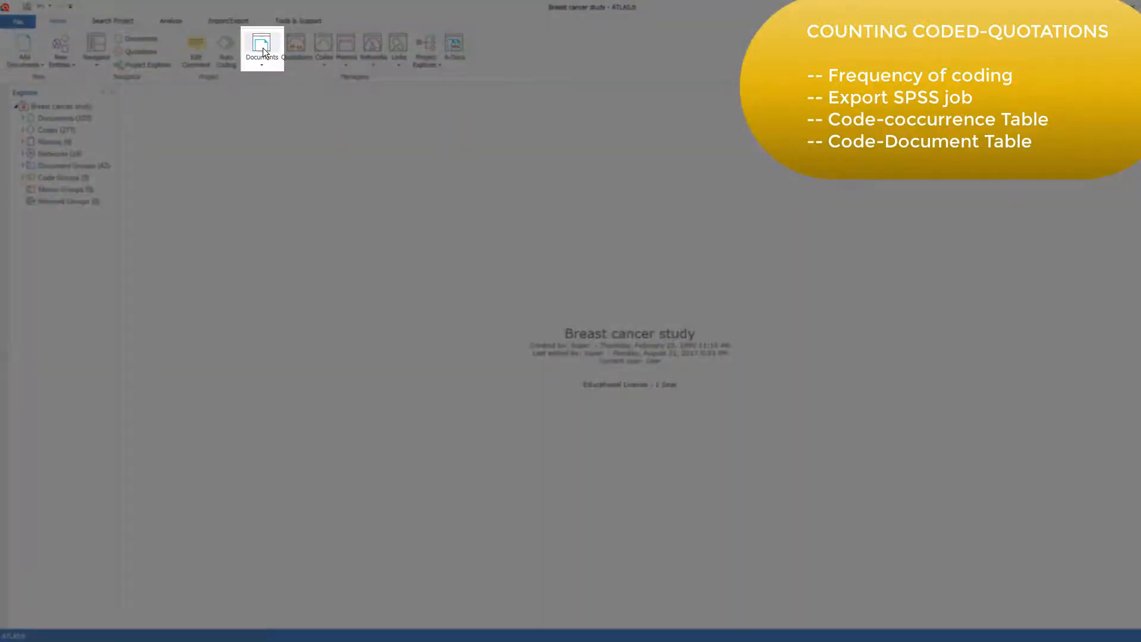
Open the Document Manager and look through the numbered document groups
{"action": "left_click", "coordinate": [261, 46]}
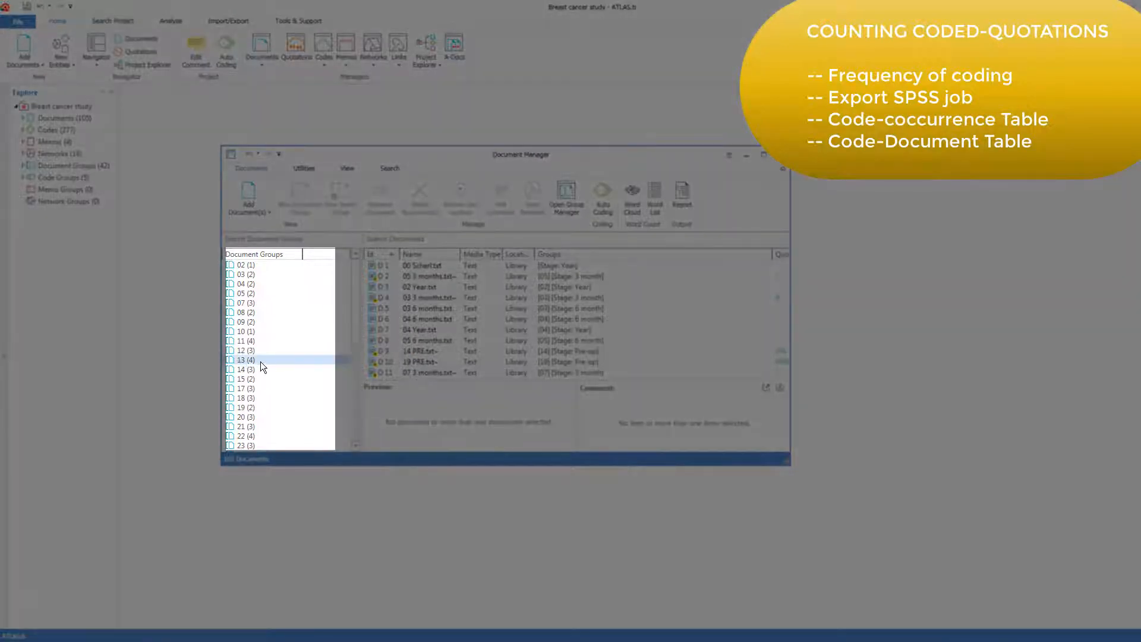
{"action": "left_click", "coordinate": [262, 360]}
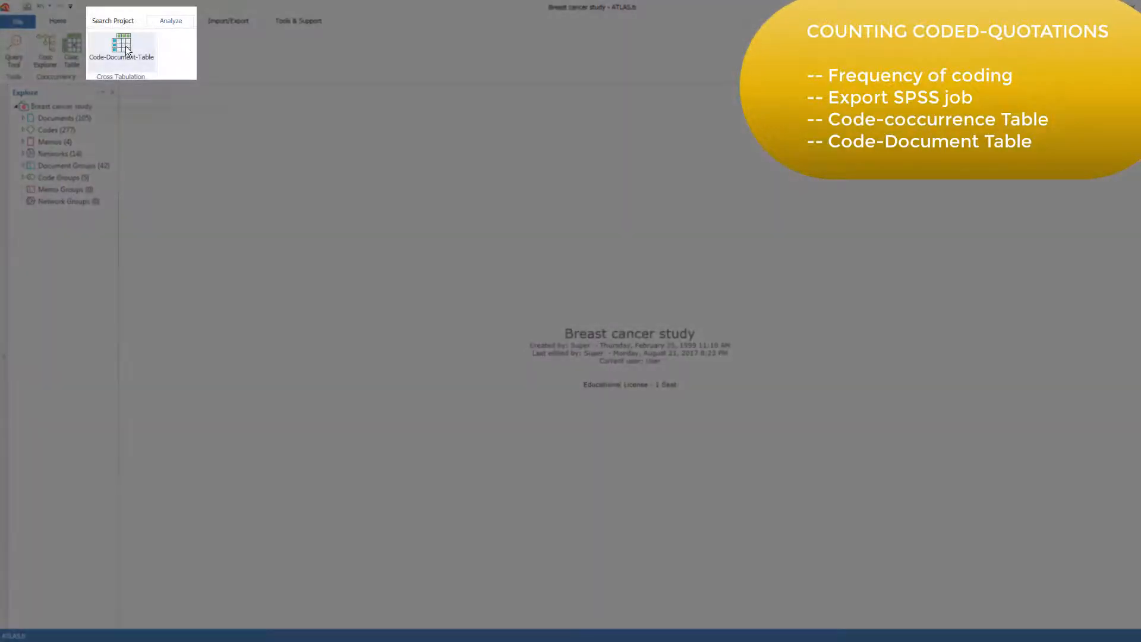
Open a Code-Document Table and include the codes for acceptance of life, concern for others, duration, inaccessible feelings and the three reactions of self
{"action": "left_click", "coordinate": [121, 48]}
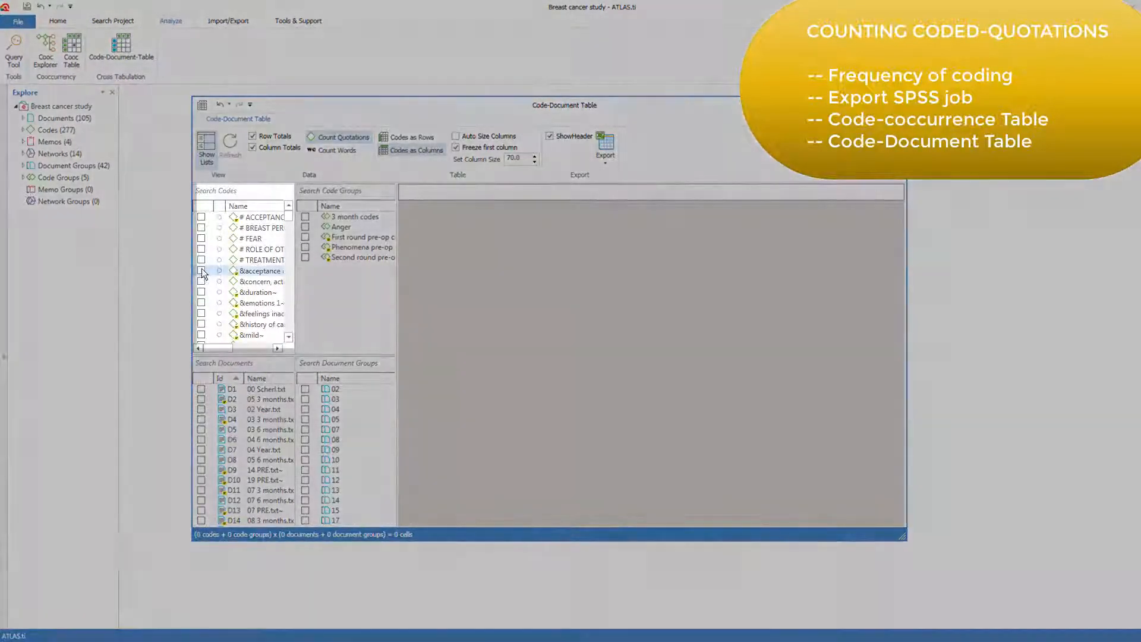
{"action": "left_click", "coordinate": [201, 271]}
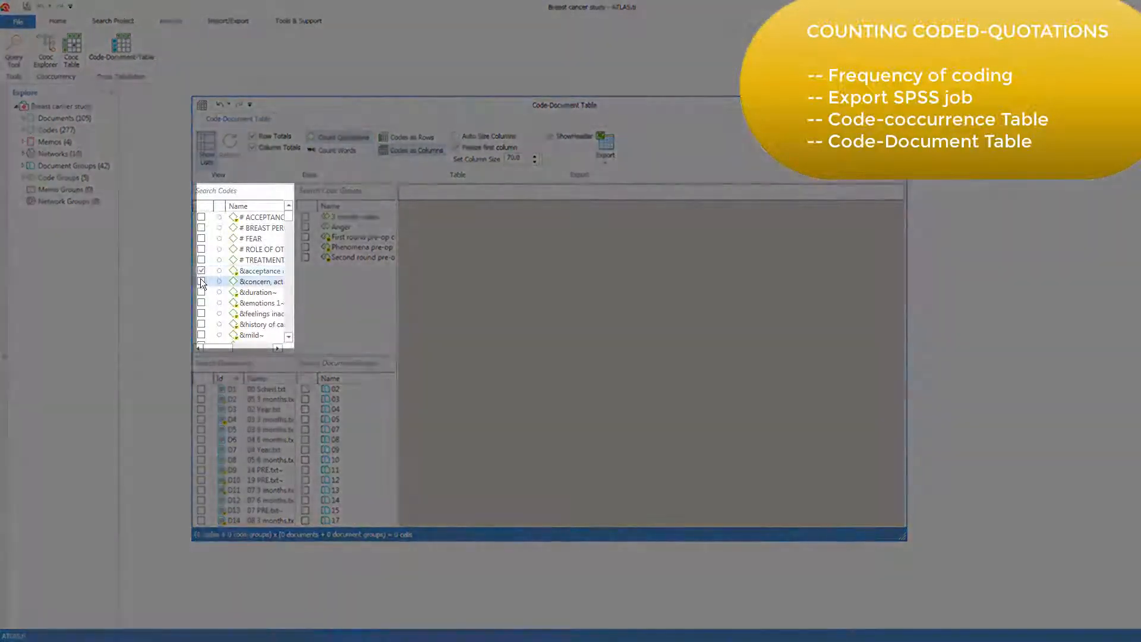
{"action": "left_click", "coordinate": [201, 281]}
{"action": "left_click", "coordinate": [201, 292]}
{"action": "left_click", "coordinate": [201, 314]}
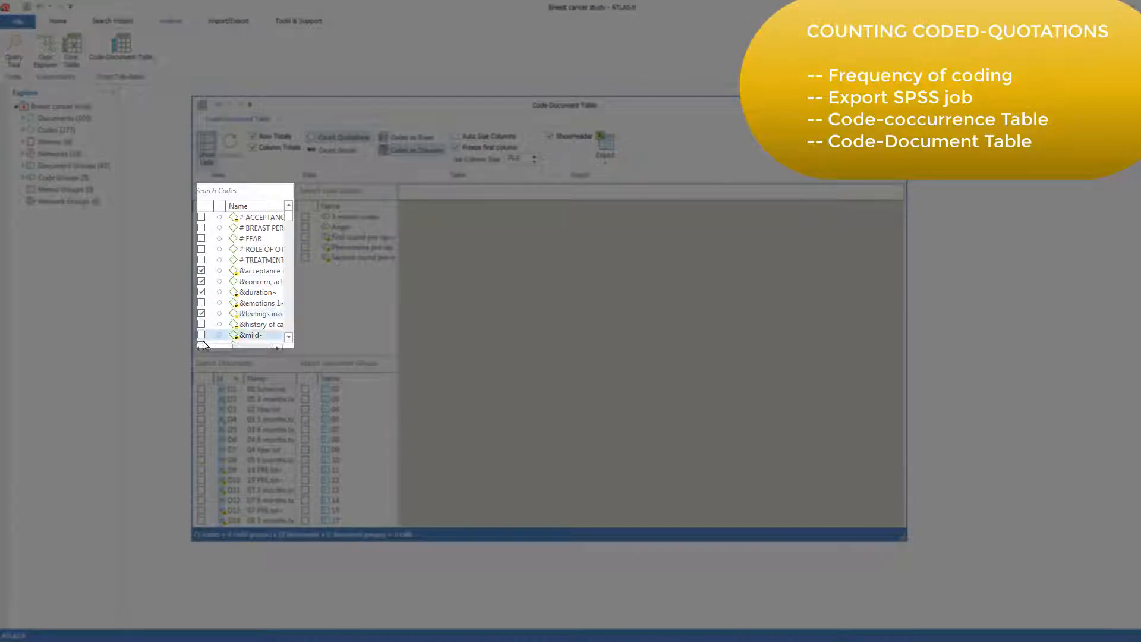
{"action": "scroll", "coordinate": [243, 324], "scroll_direction": "down", "scroll_amount": 2}
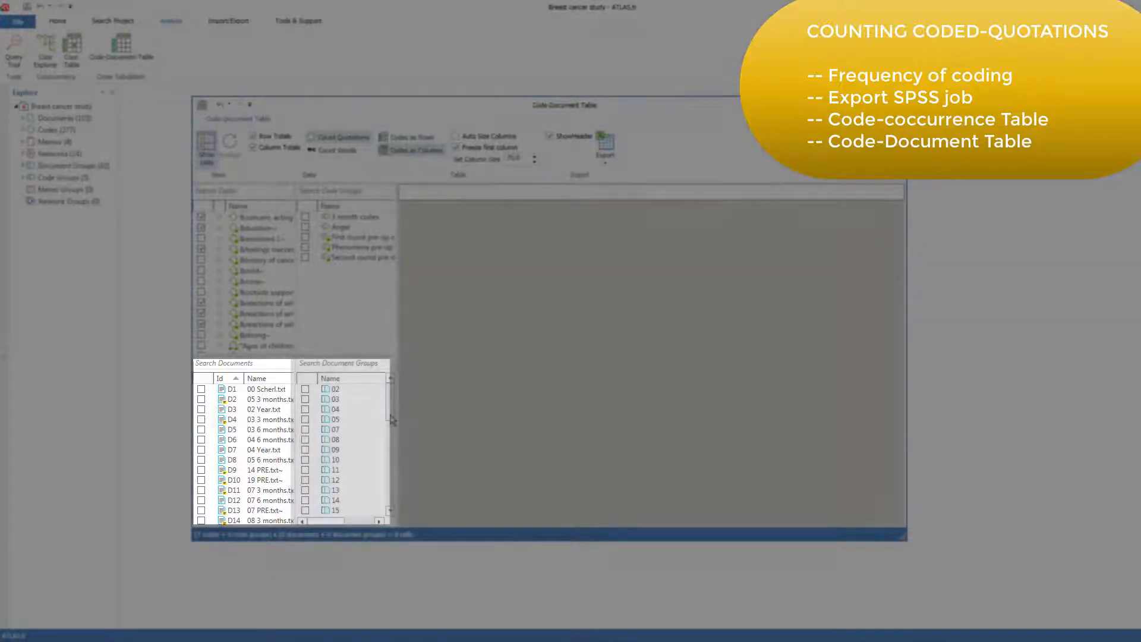
Add document groups 22 and 23 and several groups listed after them to the Code-Document Table
{"action": "left_click_drag", "start_coordinate": [390, 415], "coordinate": [392, 448]}
{"action": "left_click", "coordinate": [305, 459]}
{"action": "left_click", "coordinate": [305, 470]}
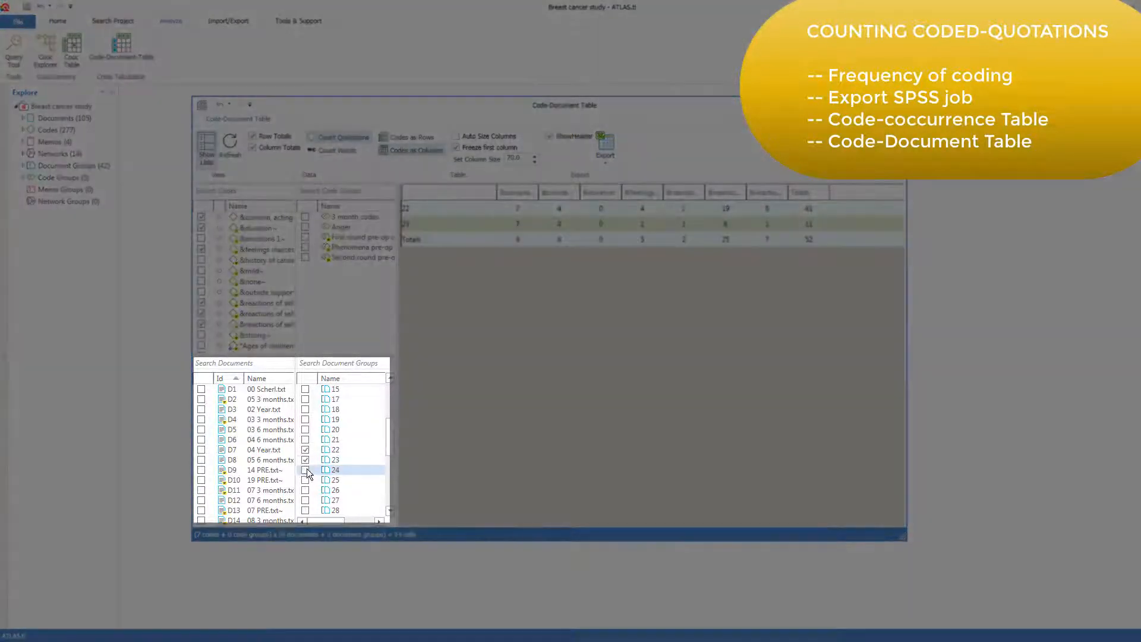
{"action": "left_click", "coordinate": [305, 480]}
{"action": "left_click", "coordinate": [305, 490]}
{"action": "left_click", "coordinate": [305, 500]}
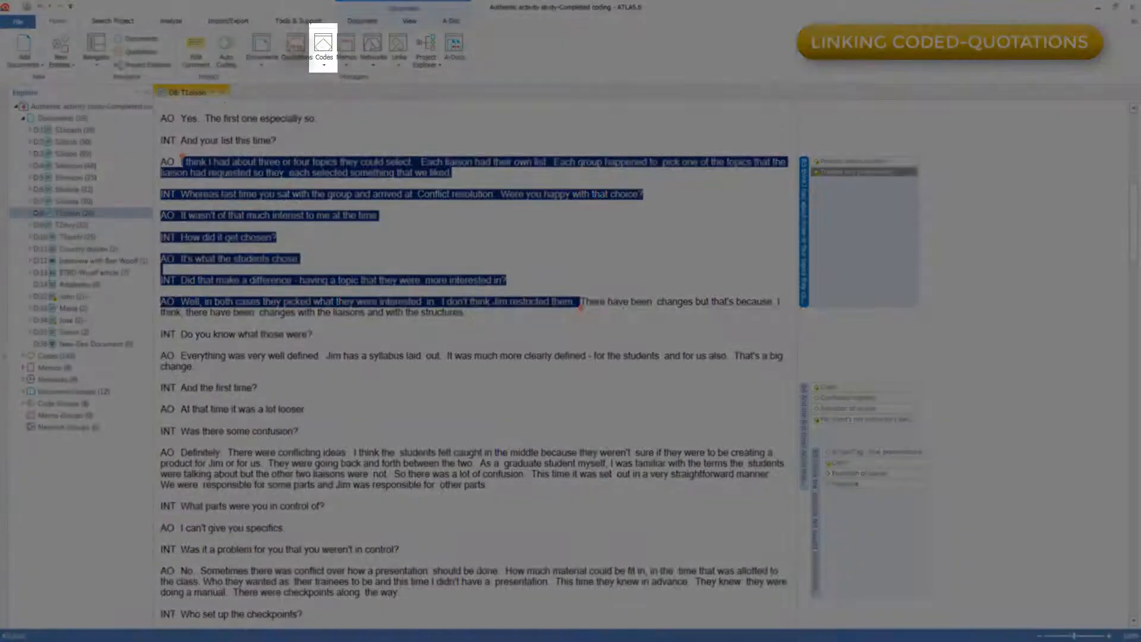
Apply the existing code "Sensing authenticity" from the Code Manager to quotation 8:3
{"action": "left_click", "coordinate": [324, 47]}
{"action": "left_click_drag", "start_coordinate": [495, 80], "coordinate": [209, 153]}
{"action": "scroll", "coordinate": [206, 372], "scroll_direction": "down", "scroll_amount": 10}
{"action": "left_click", "coordinate": [208, 372]}
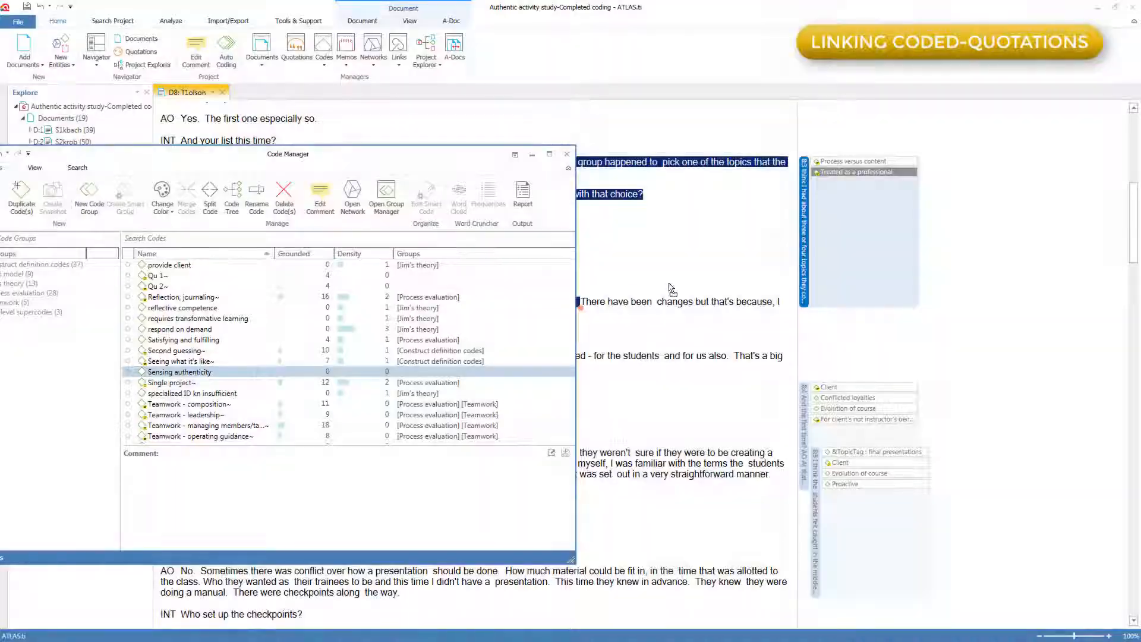
{"action": "left_click_drag", "start_coordinate": [671, 289], "coordinate": [778, 270]}
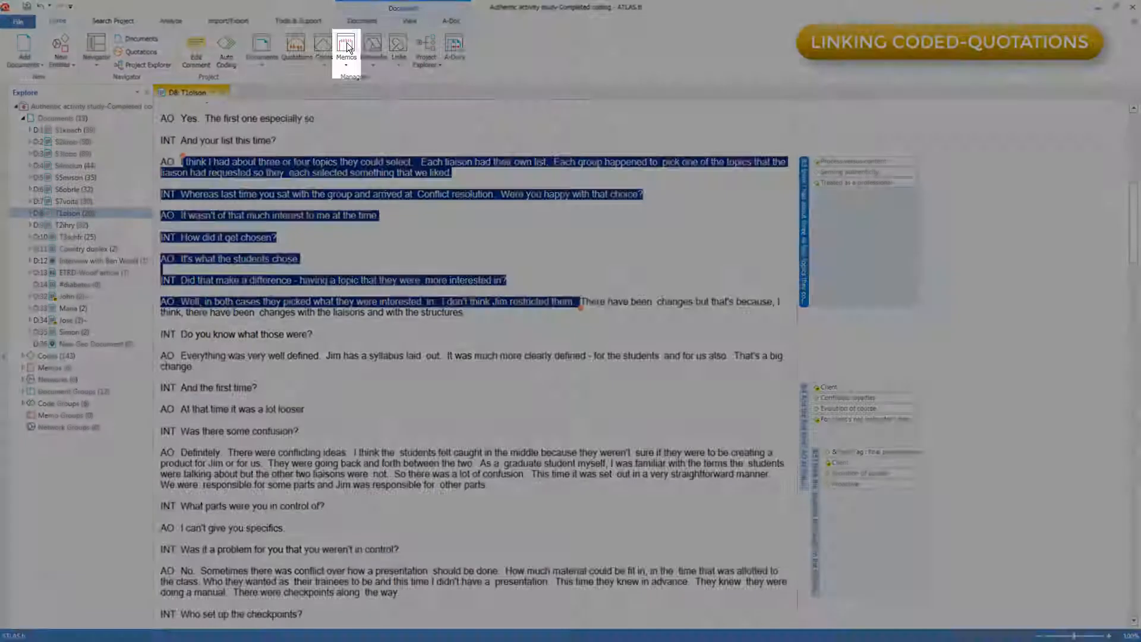
Link the memo "Satisficing" to quotation 8:3 and close the Memo Manager
{"action": "left_click", "coordinate": [347, 47]}
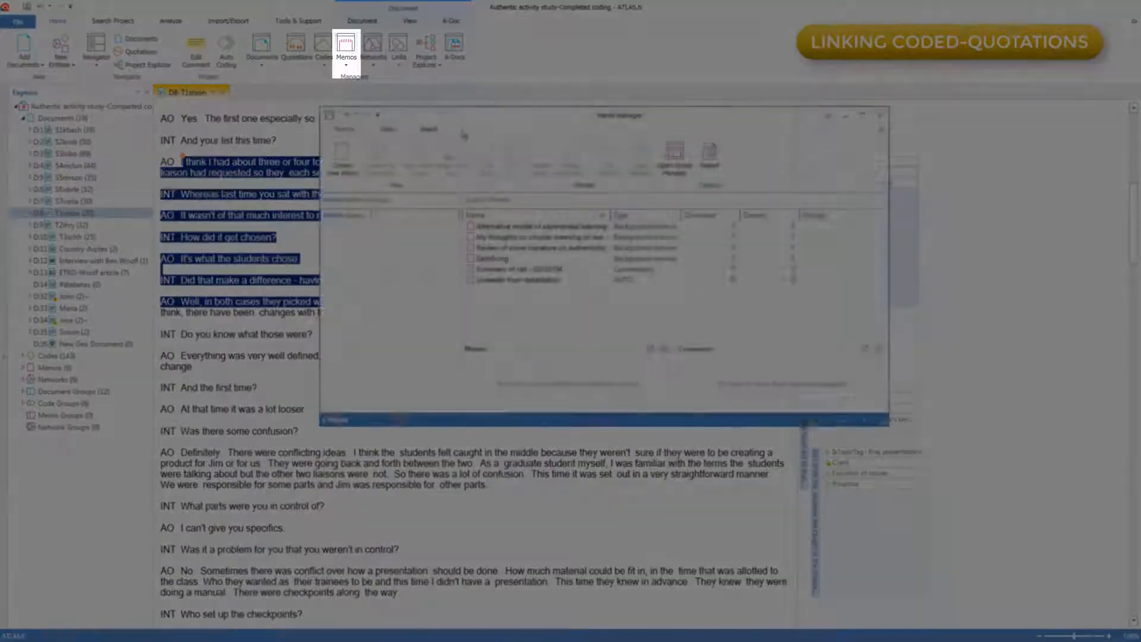
{"action": "left_click_drag", "start_coordinate": [498, 116], "coordinate": [157, 209]}
{"action": "left_click", "coordinate": [152, 351]}
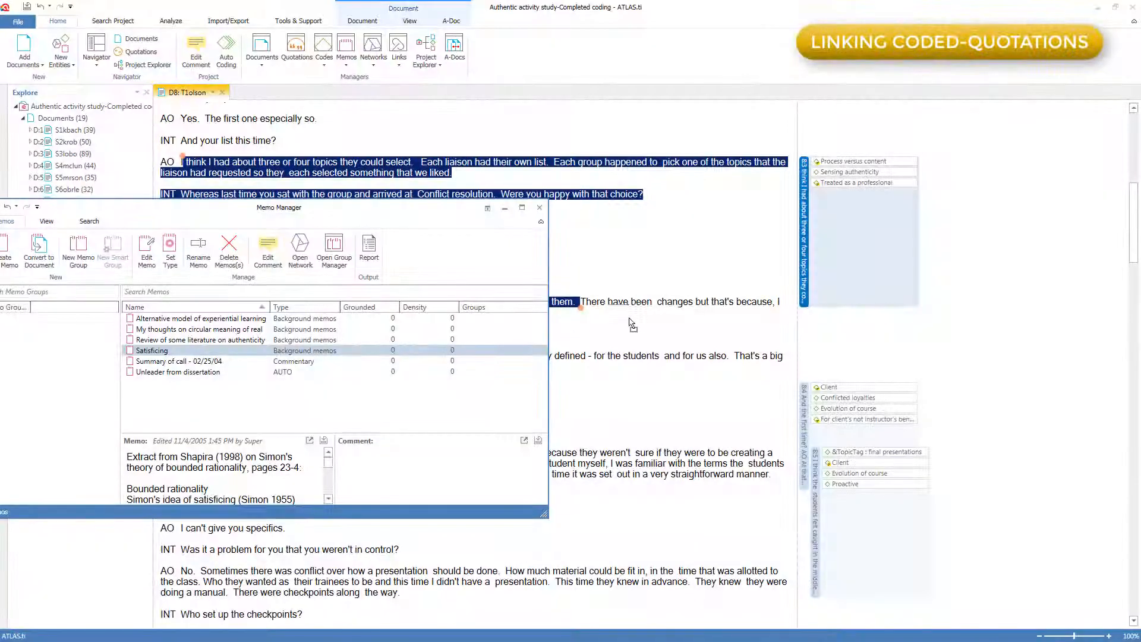
{"action": "left_click_drag", "start_coordinate": [631, 324], "coordinate": [806, 252]}
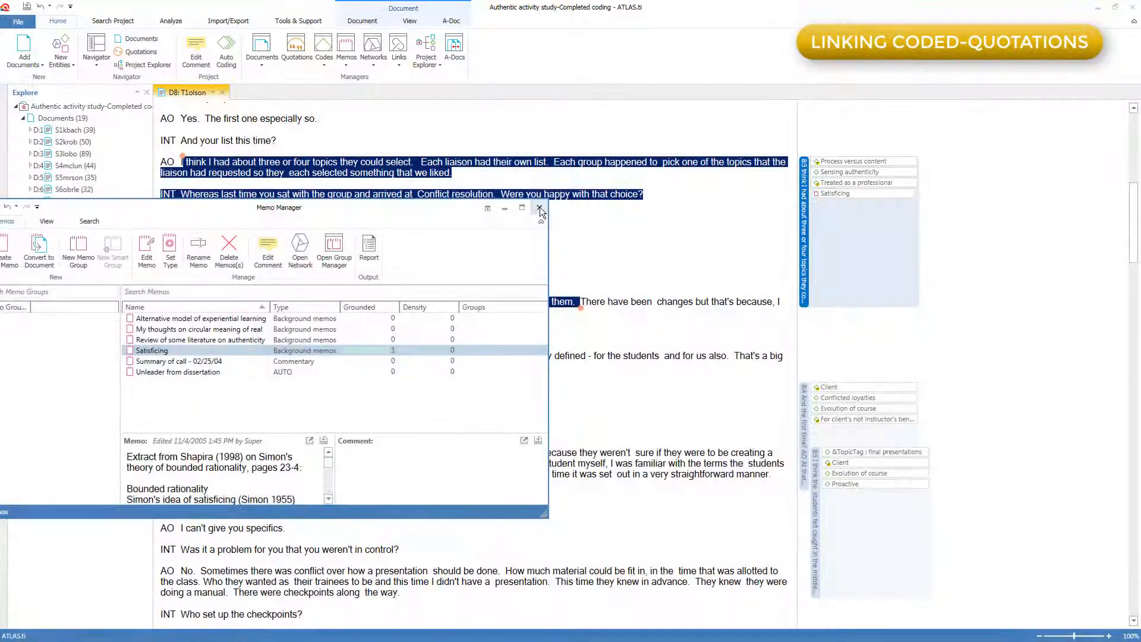
{"action": "left_click", "coordinate": [540, 208]}
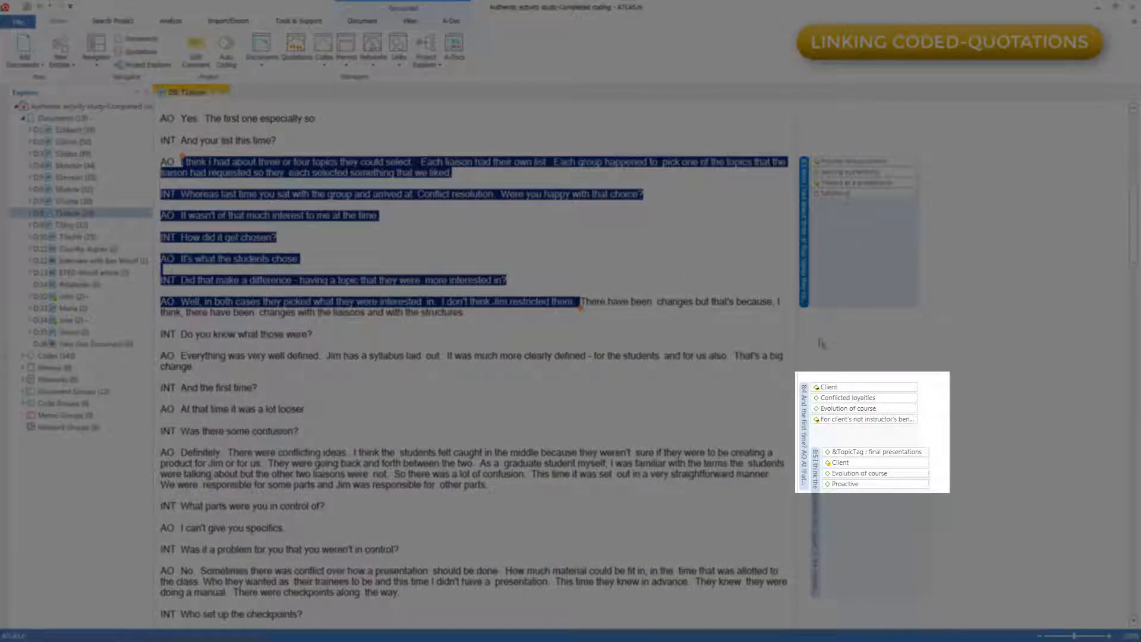
Link quotations 8:4 and 8:3 with a hyperlink using the "contrasts" relation
{"action": "left_click", "coordinate": [804, 412]}
{"action": "left_click_drag", "start_coordinate": [804, 413], "coordinate": [801, 283]}
{"action": "left_click", "coordinate": [838, 358]}
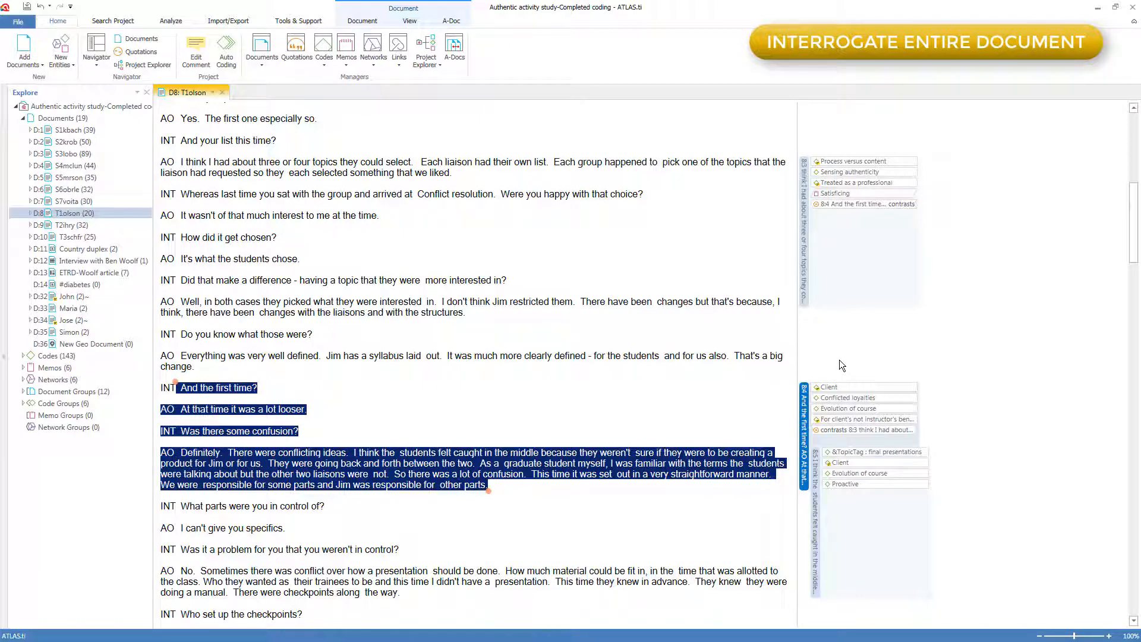
Code the entire text of the document with a new open code named "male"
{"action": "key", "text": "ctrl+a"}
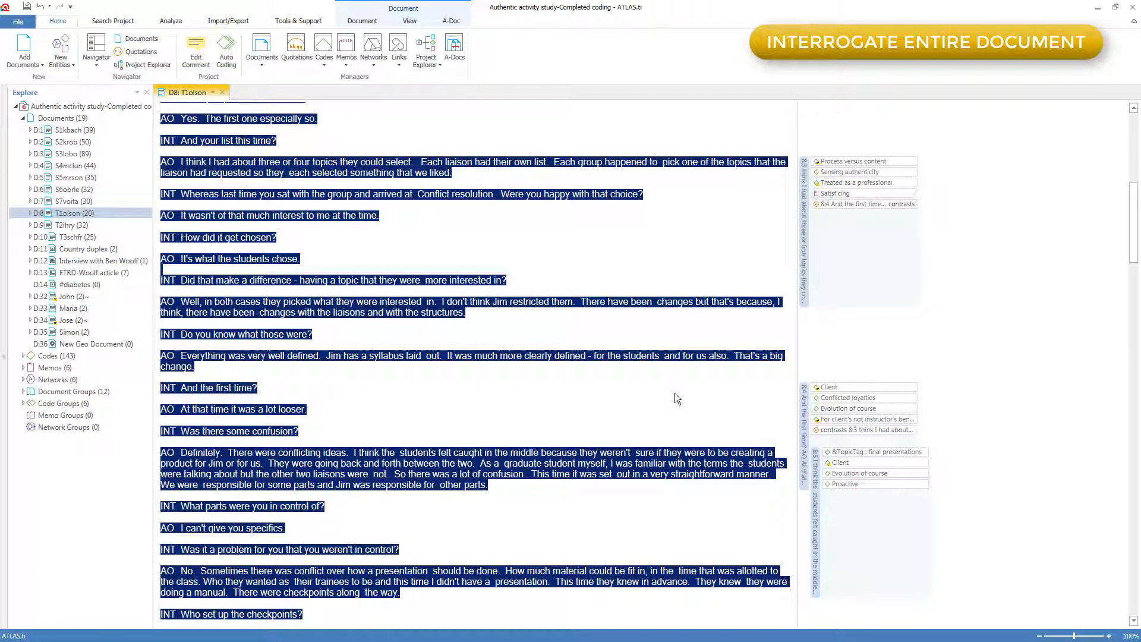
{"action": "right_click", "coordinate": [450, 306]}
{"action": "left_click", "coordinate": [489, 330]}
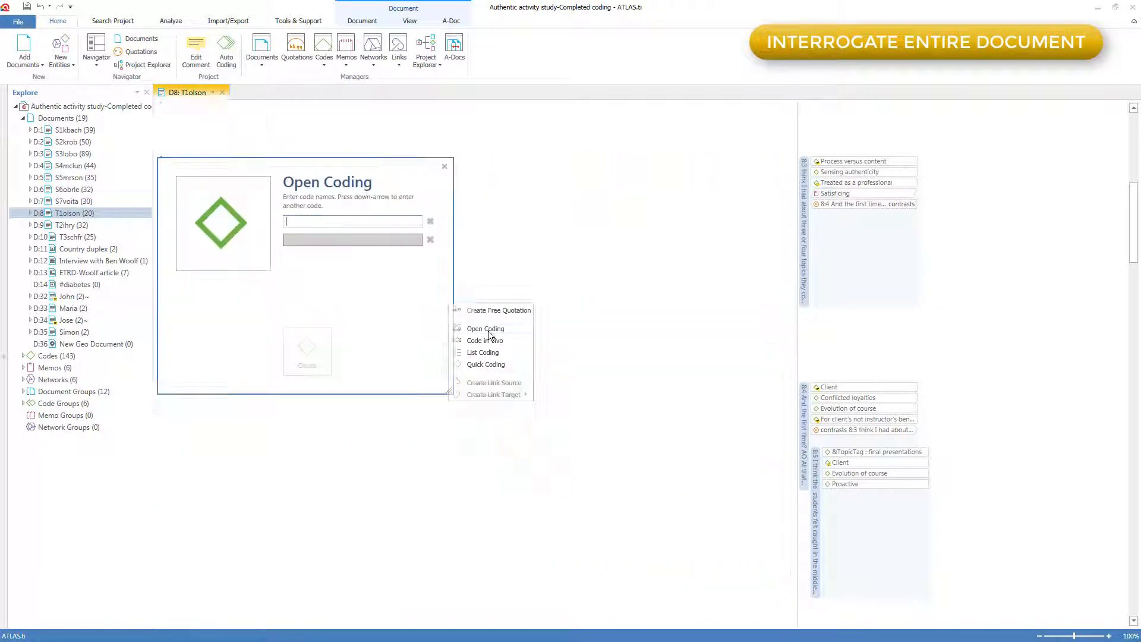
{"action": "type", "text": "Test"}
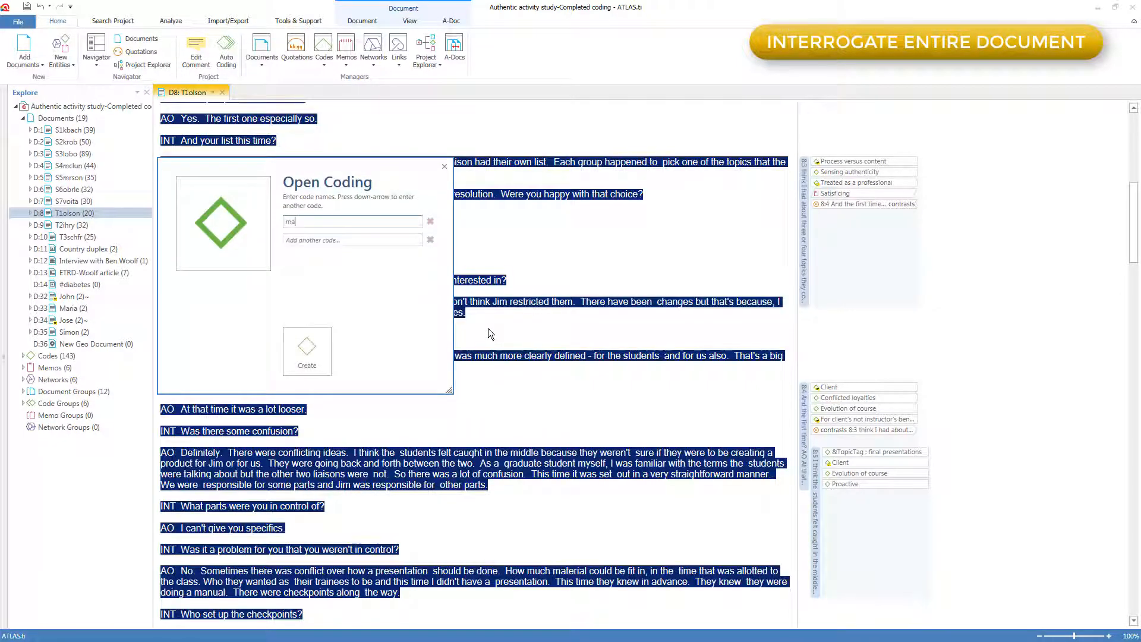
{"action": "left_click", "coordinate": [312, 373]}
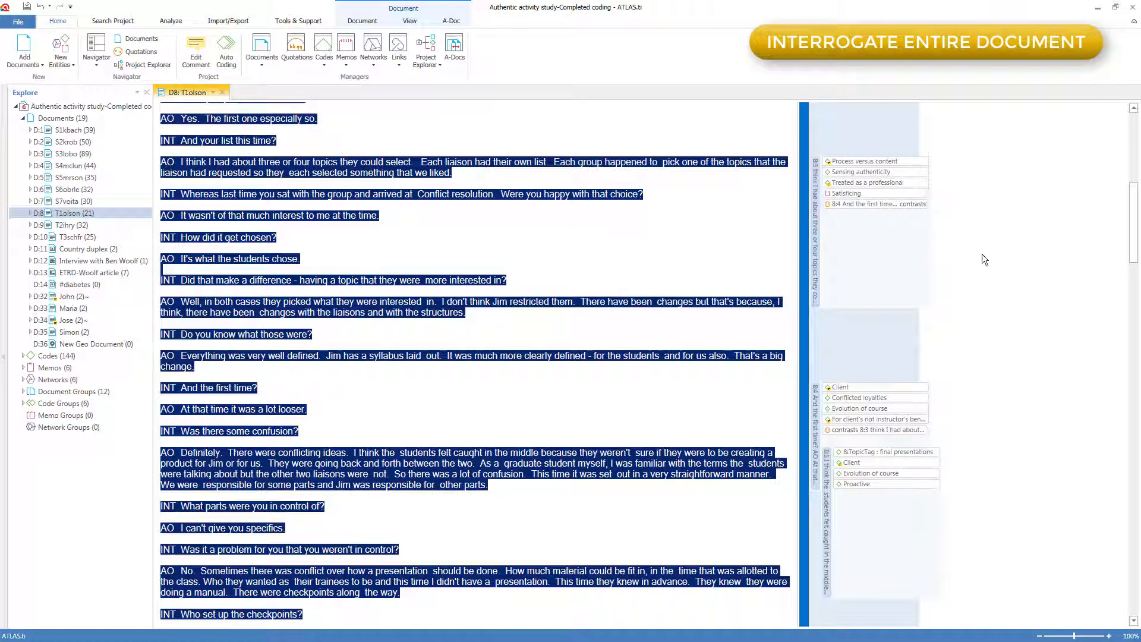
{"action": "left_click_drag", "start_coordinate": [1134, 242], "coordinate": [1136, 151]}
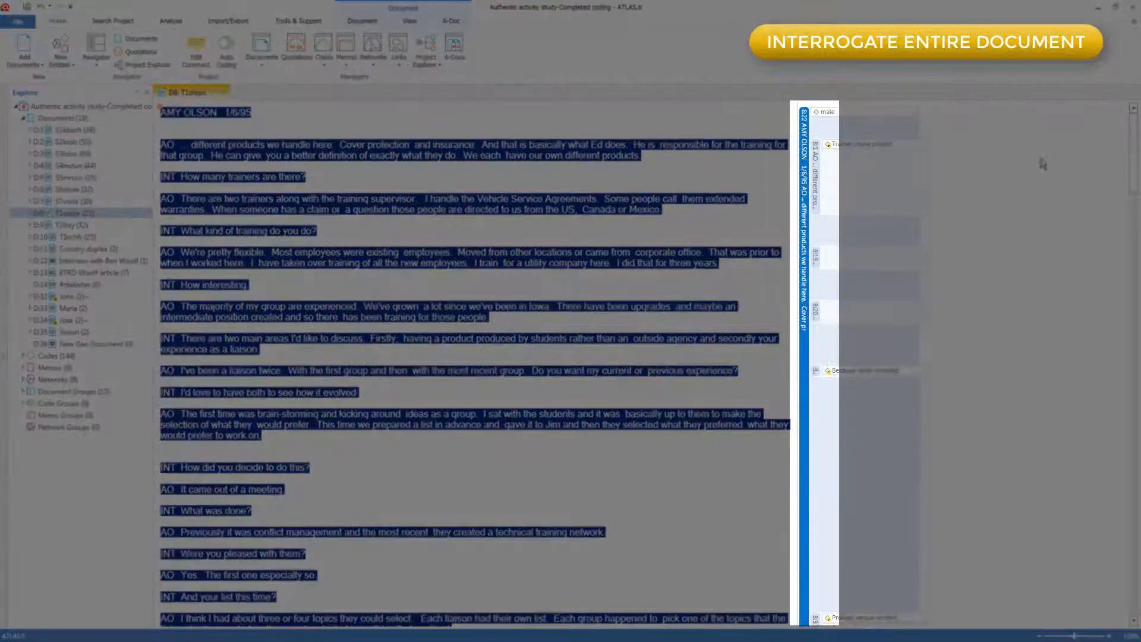